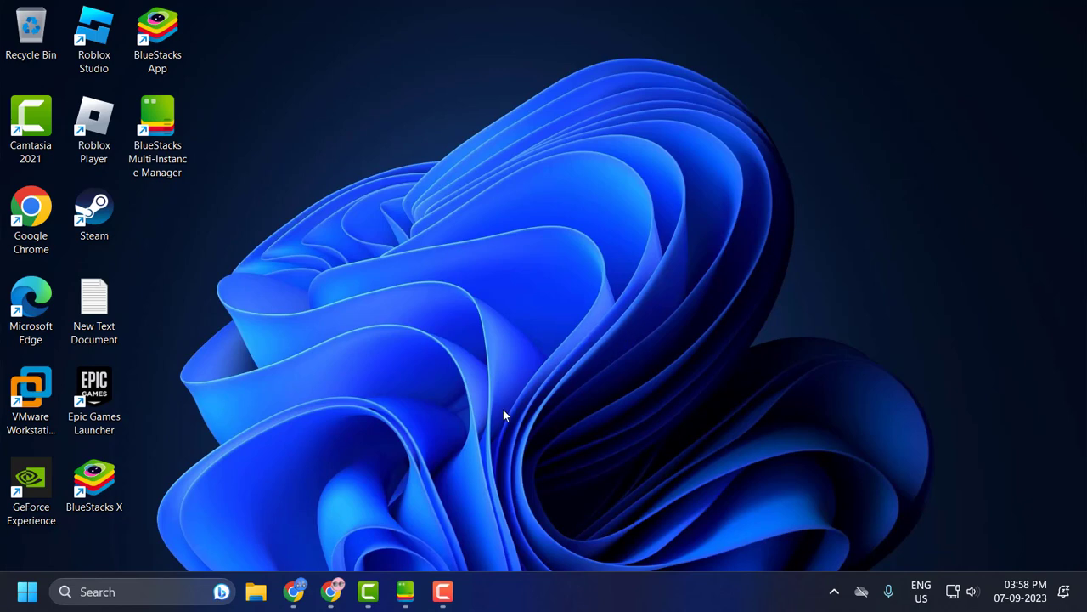
left_click(406, 590)
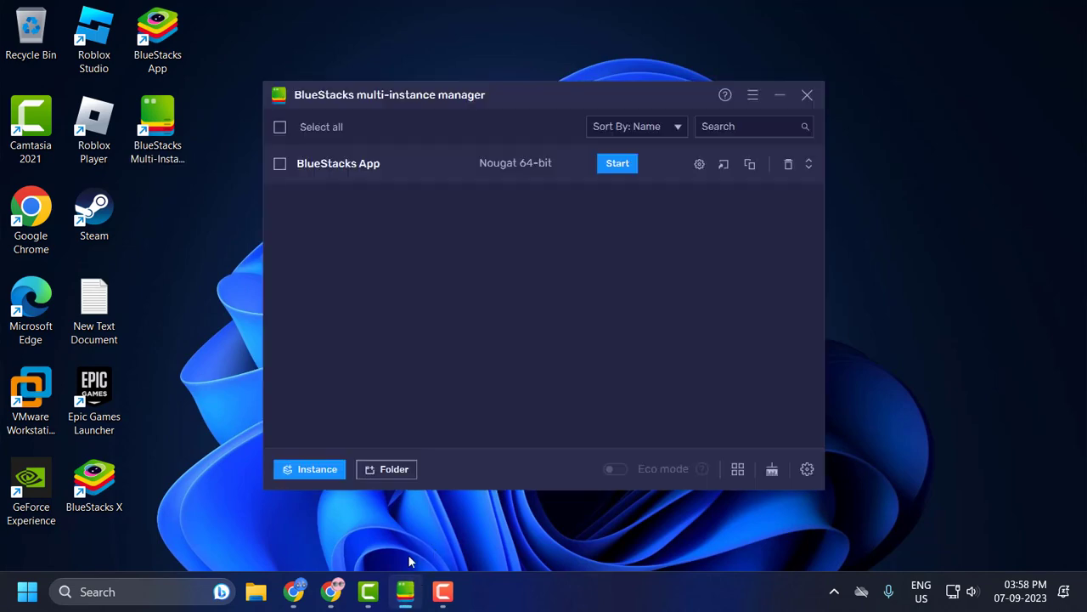
left_click(807, 96)
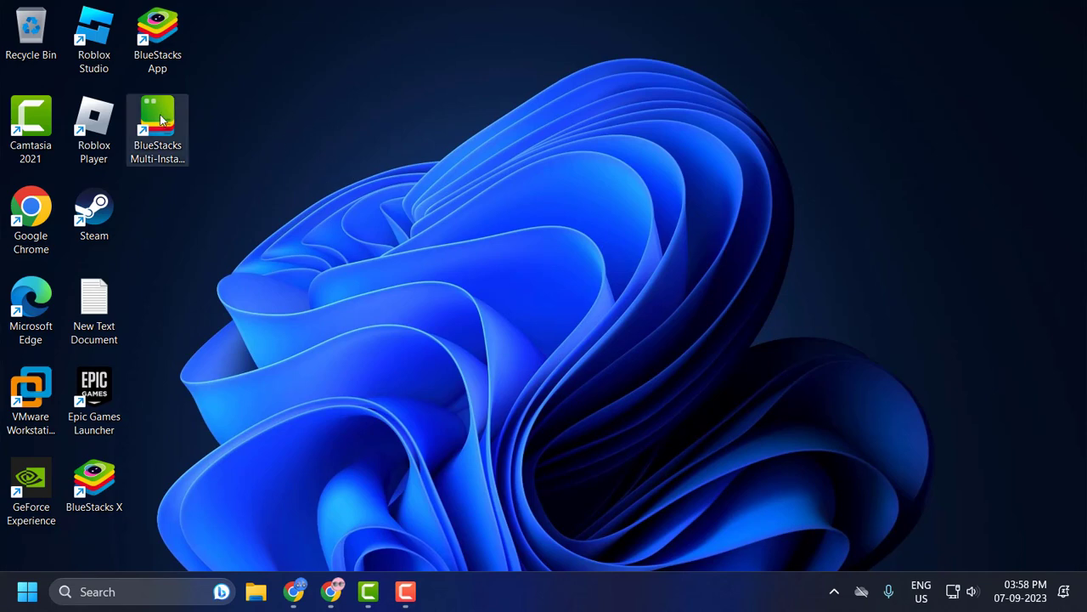
left_click(172, 165)
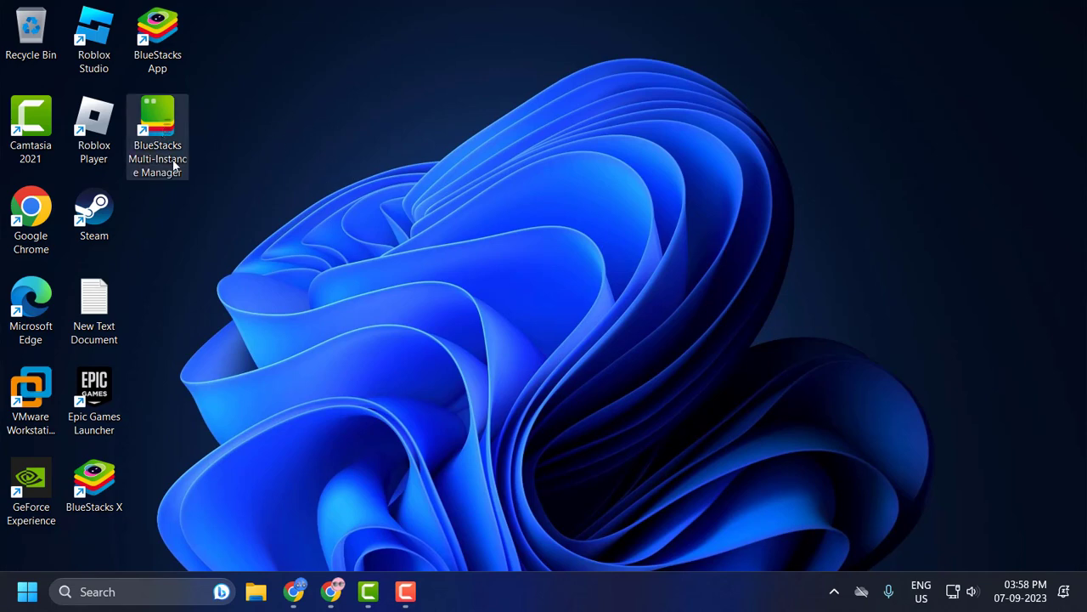
Step: Open the file location of the BlueStacks App desktop shortcut and select HD-MultiInstanceManager in that folder
right_click(159, 60)
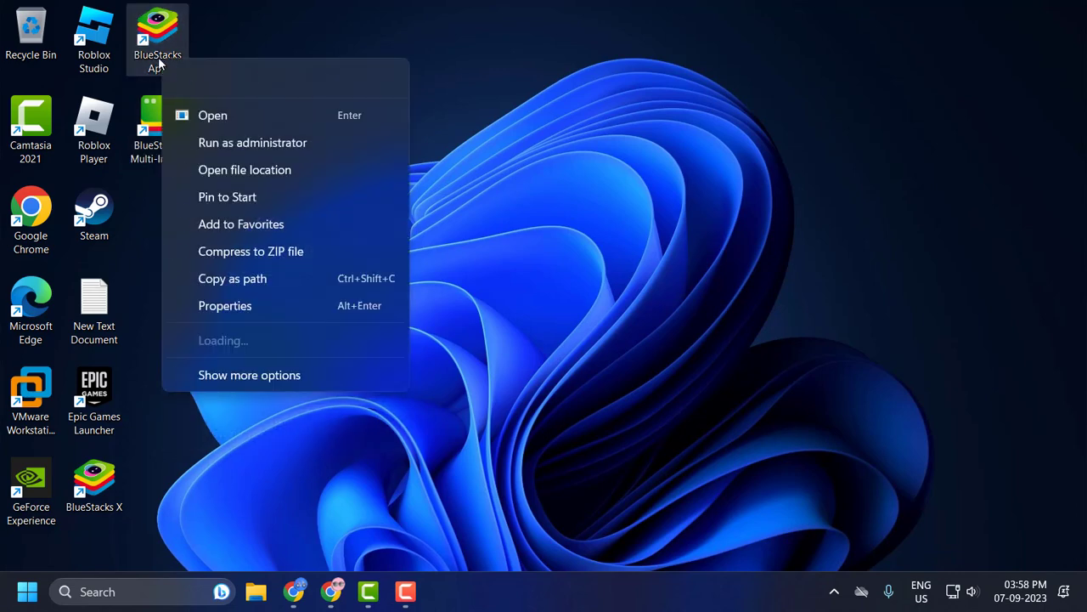
left_click(243, 171)
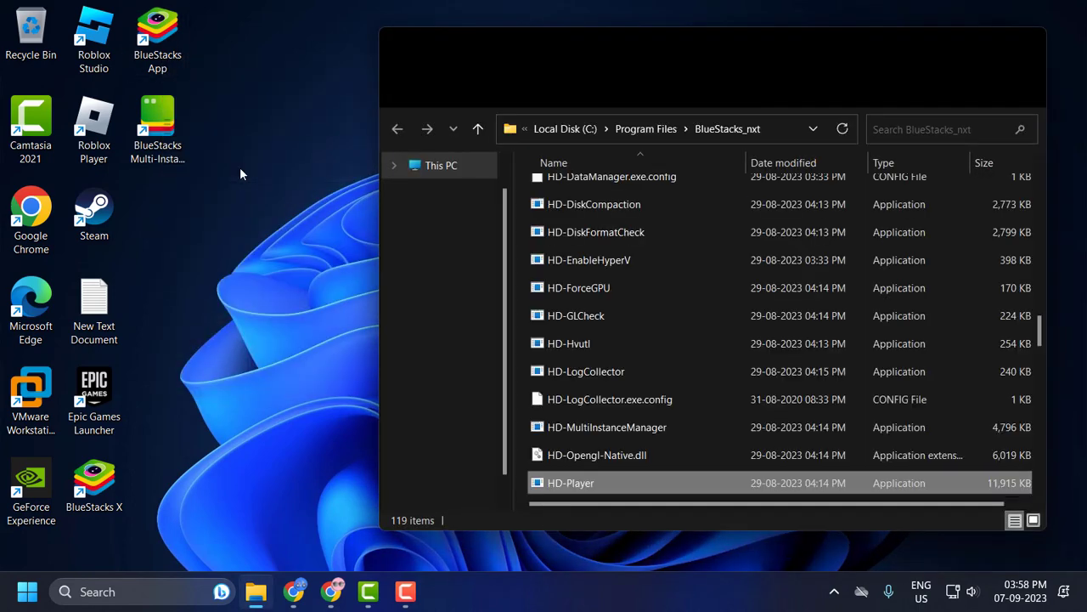
left_click(585, 431)
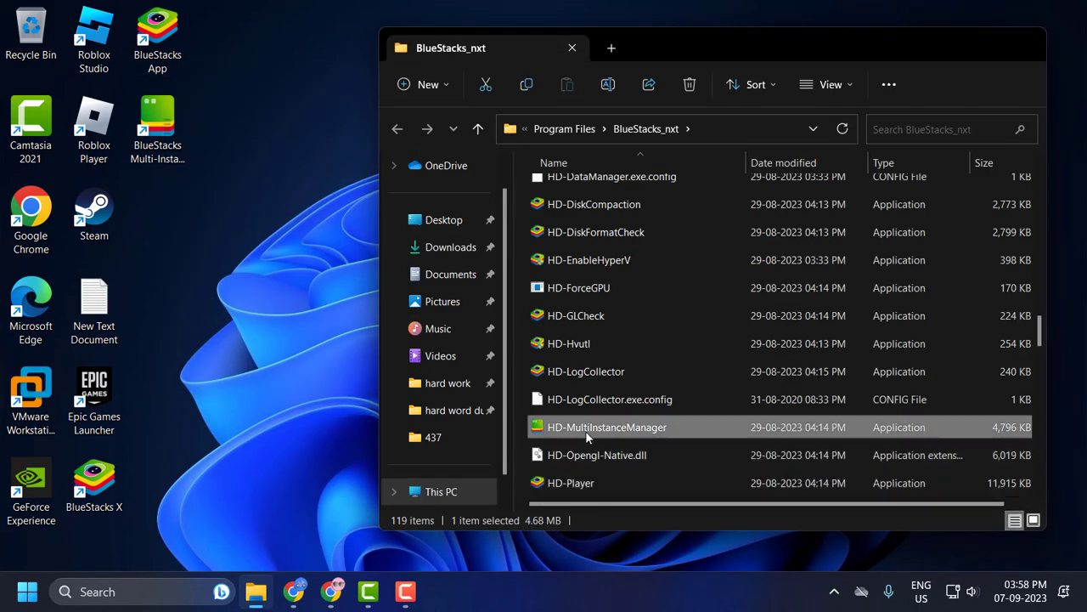
mouse_move(579, 431)
Step: Launch BlueStacks Multi-Instance Manager, close the BlueStacks_nxt folder window and open the settings of the BlueStacks App instance
double_click(159, 133)
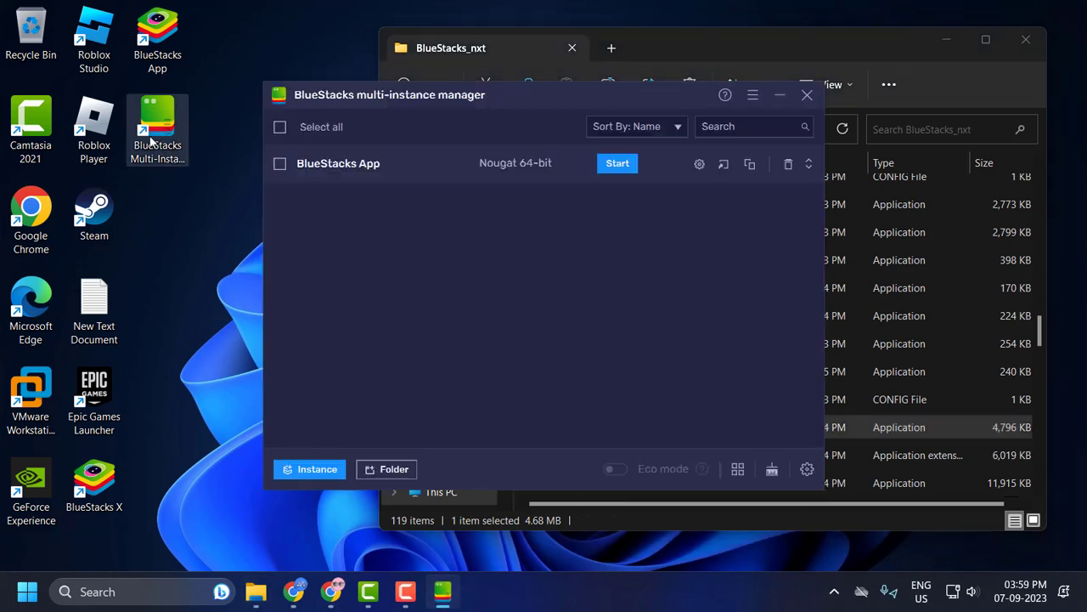
left_click(1026, 41)
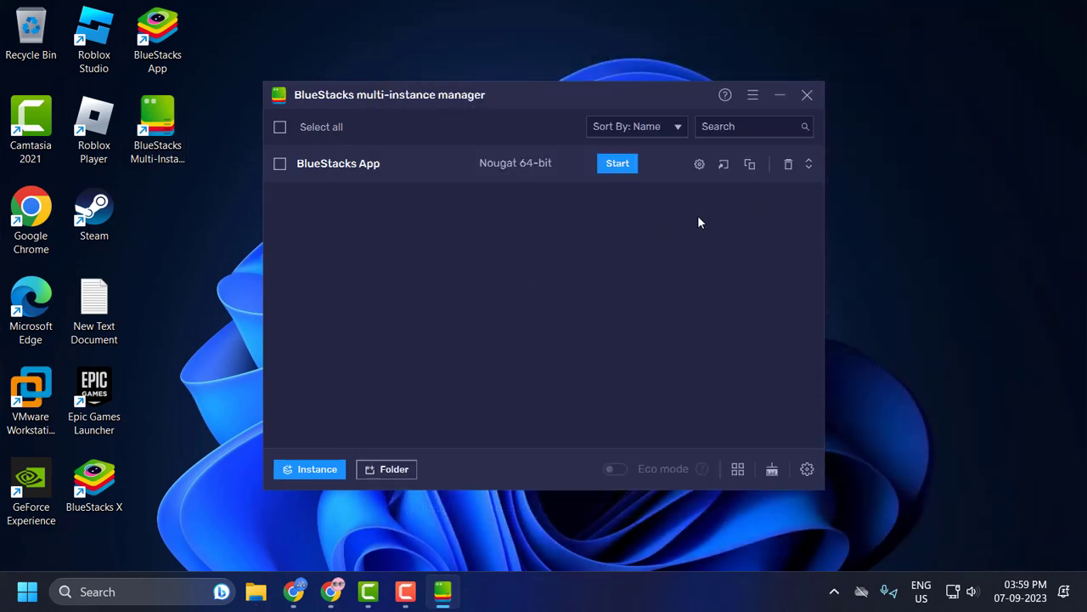
left_click(697, 166)
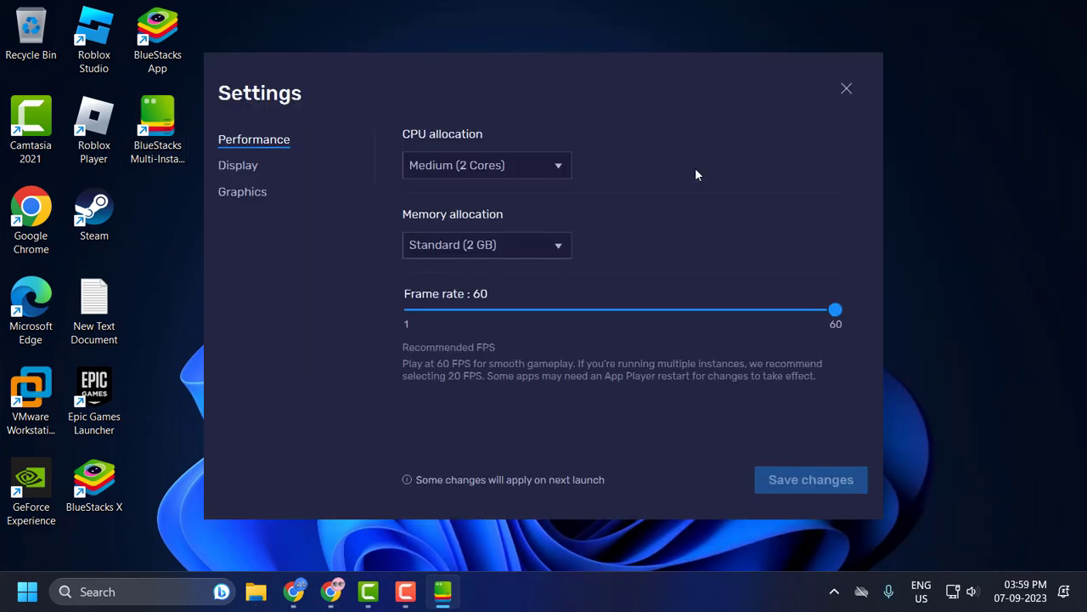
Step: Set the instance's CPU allocation to Medium (2 Cores) and memory allocation to Enhanced (4 GB), and save the changes
left_click(488, 166)
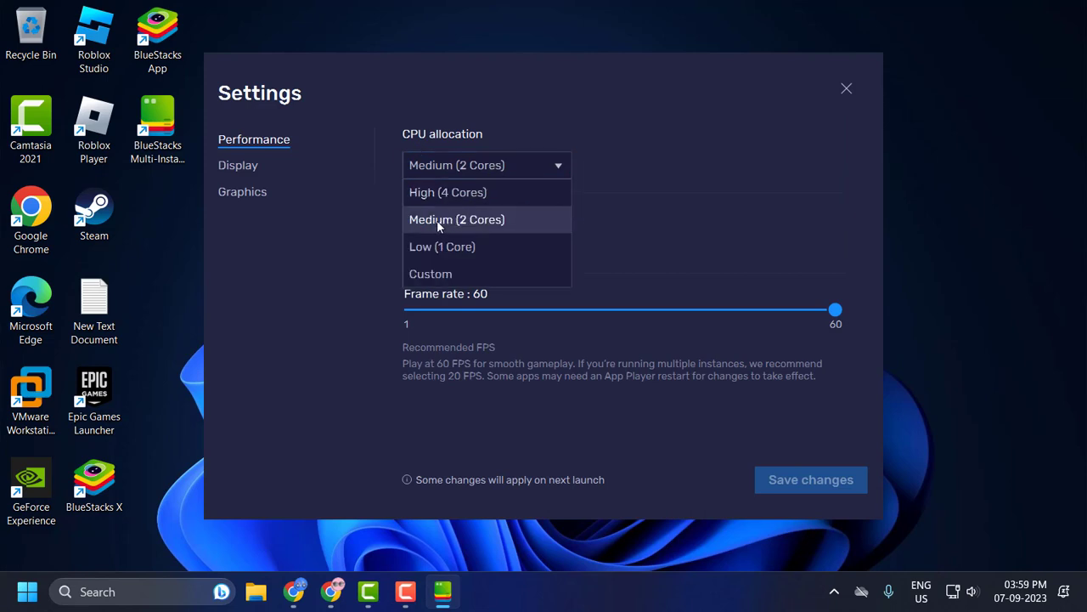
left_click(485, 223)
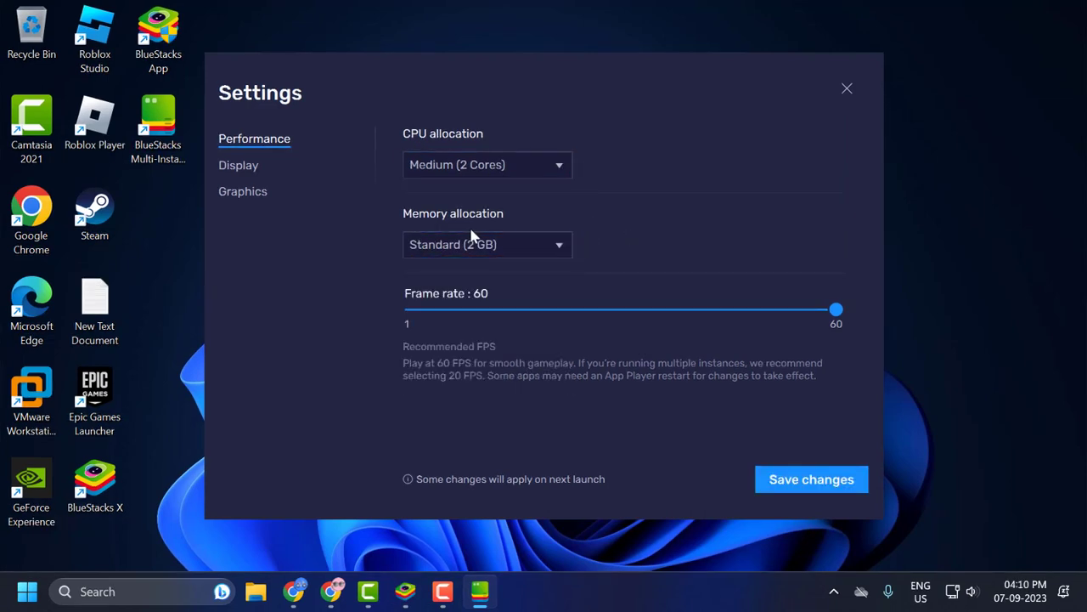
left_click(442, 251)
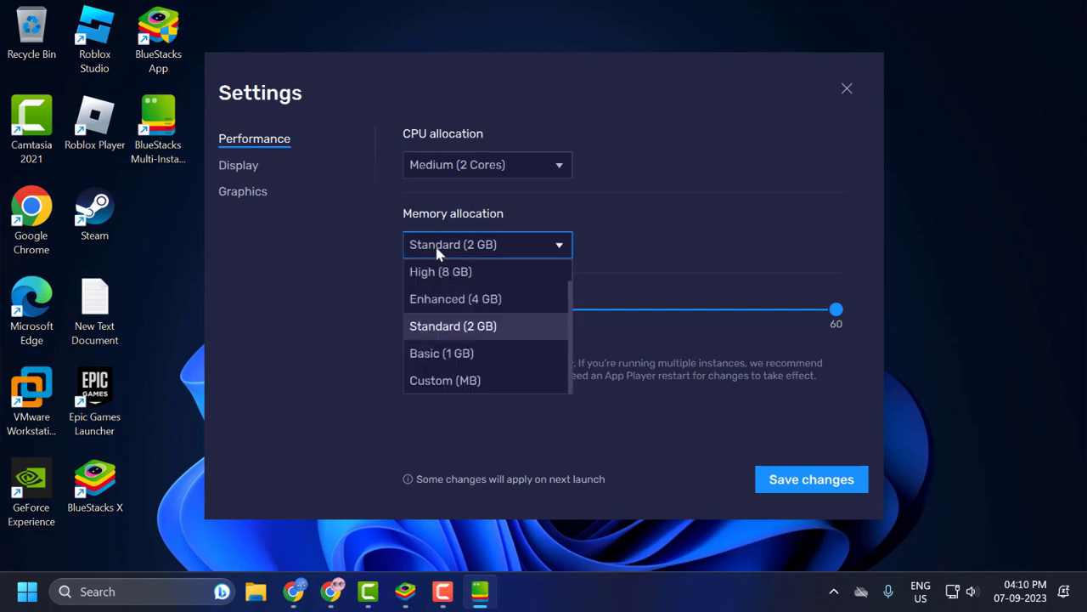
left_click(487, 332)
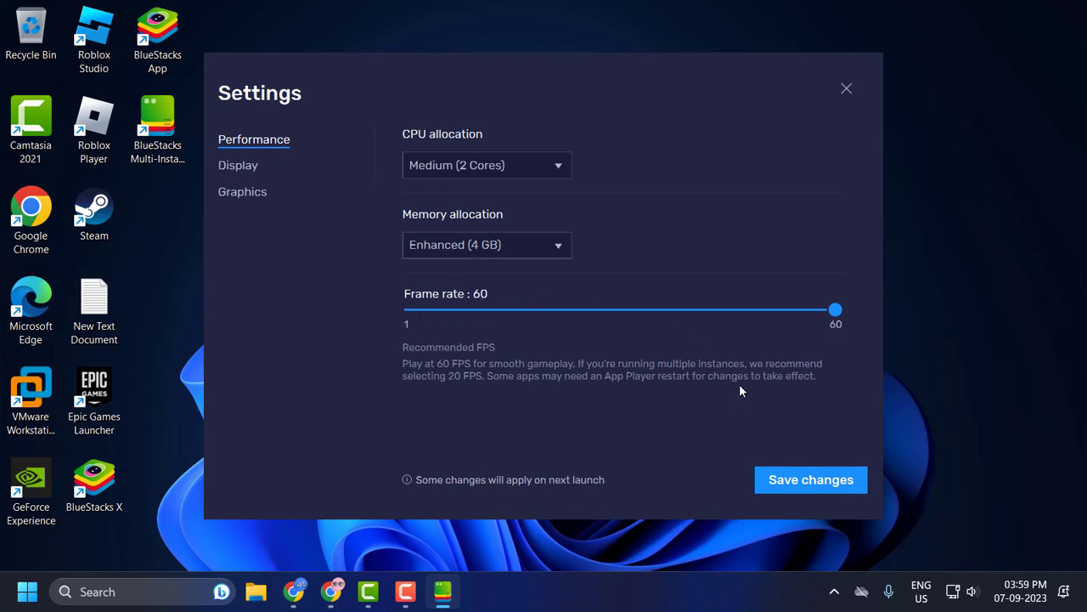
left_click(783, 476)
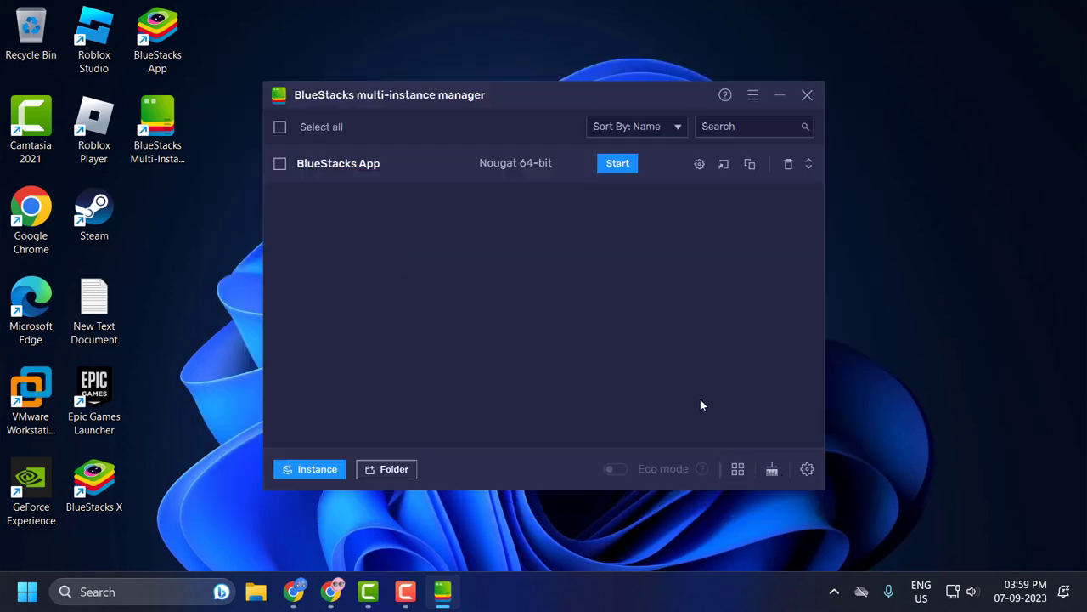
Step: Set the BlueStacks App instance's display resolution to 1920 x 1080 and save the changes
left_click(700, 165)
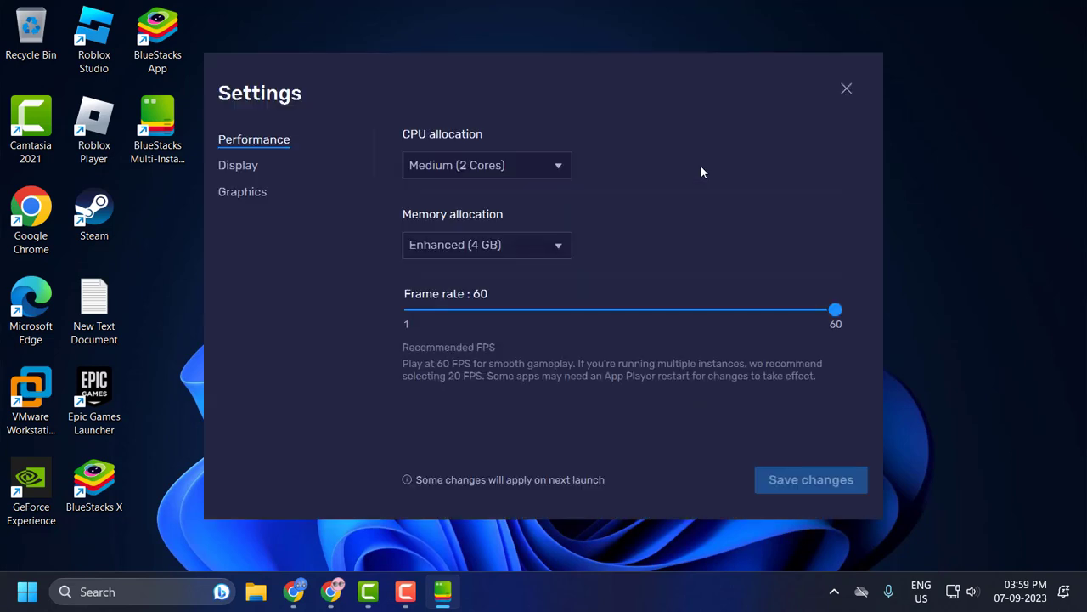
left_click(246, 170)
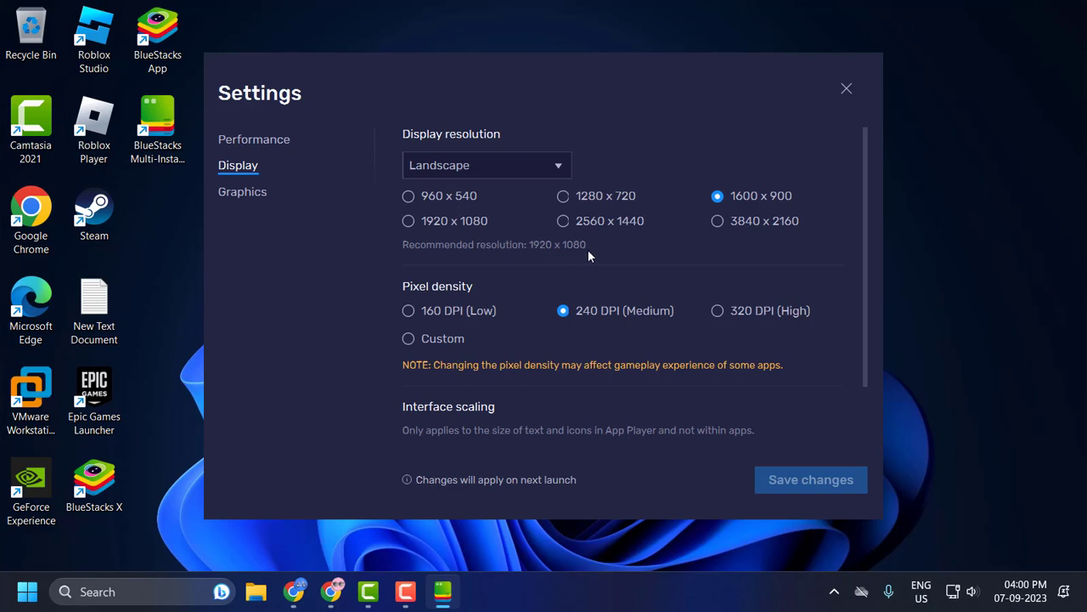
left_click(450, 226)
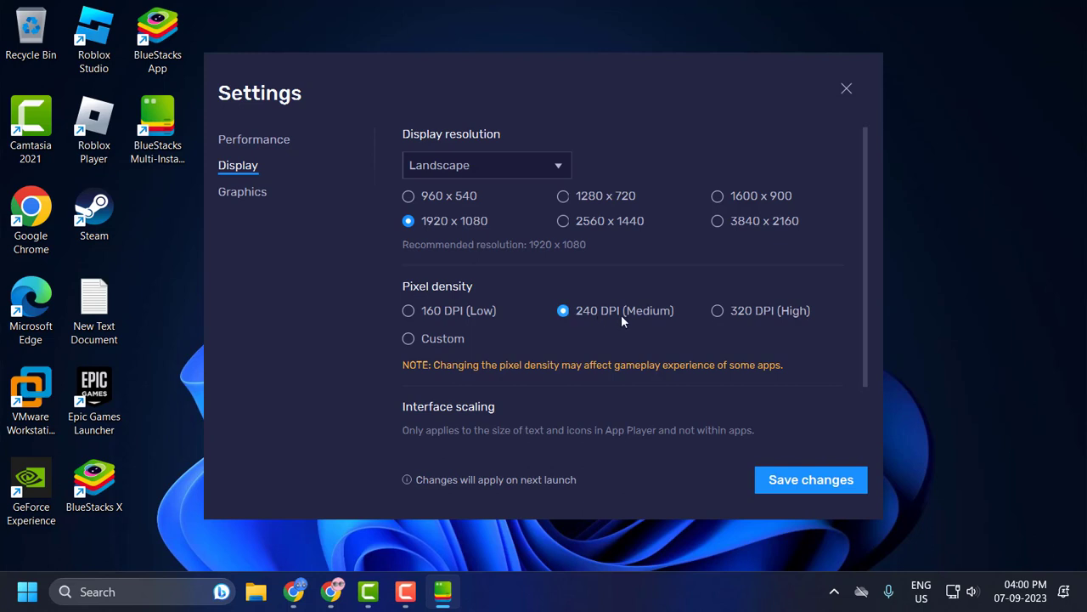
scroll(620, 409, "down", 1)
scroll(621, 410, "down", 1)
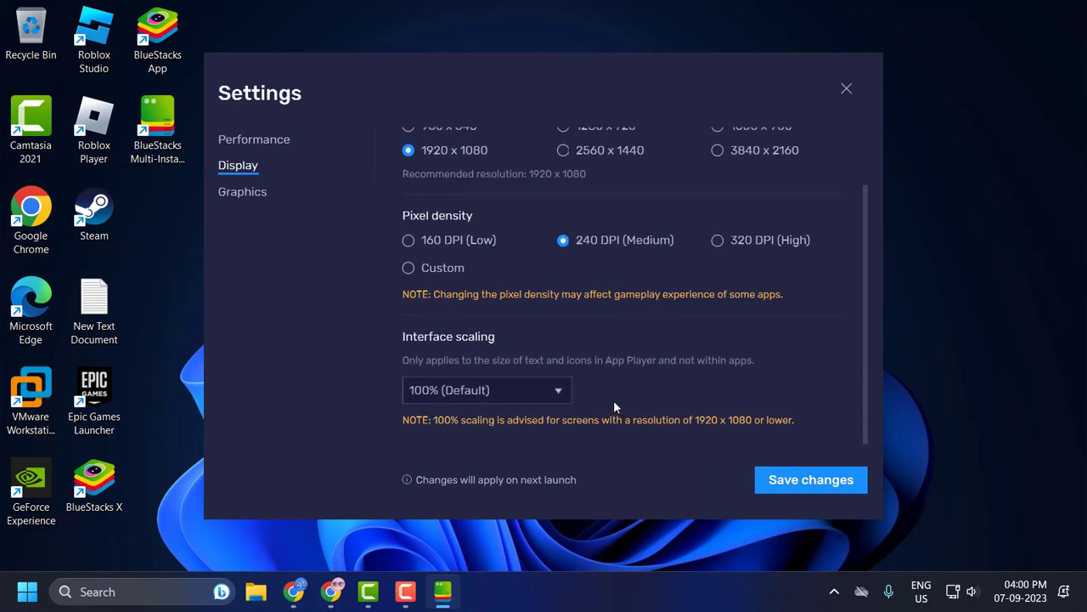
left_click(797, 480)
Step: Review the instance's graphics engine and renderer settings, and close the settings and the multi-instance manager
left_click(242, 194)
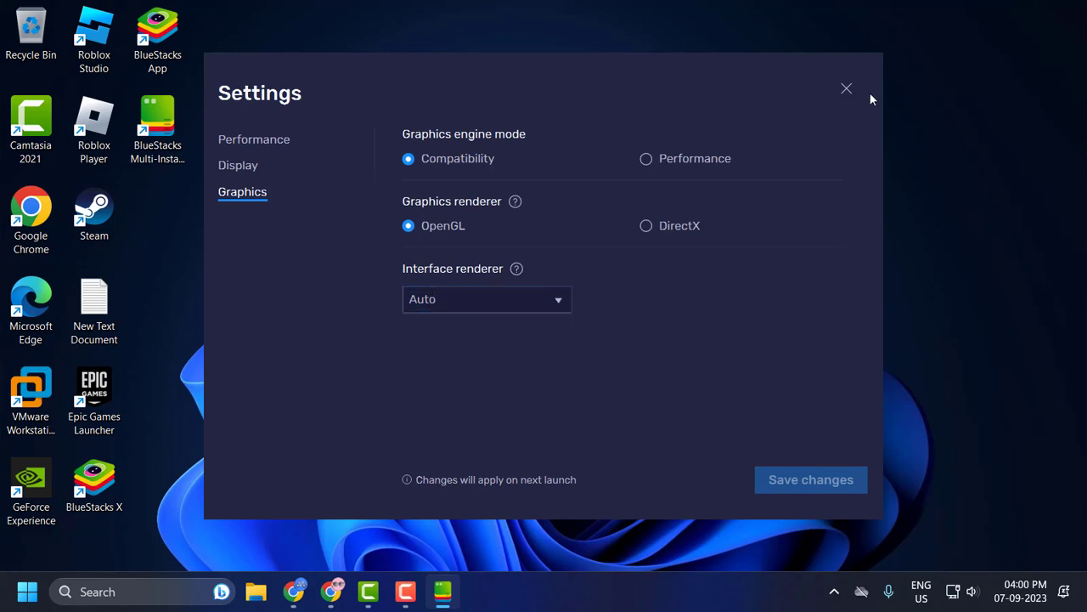
left_click(847, 89)
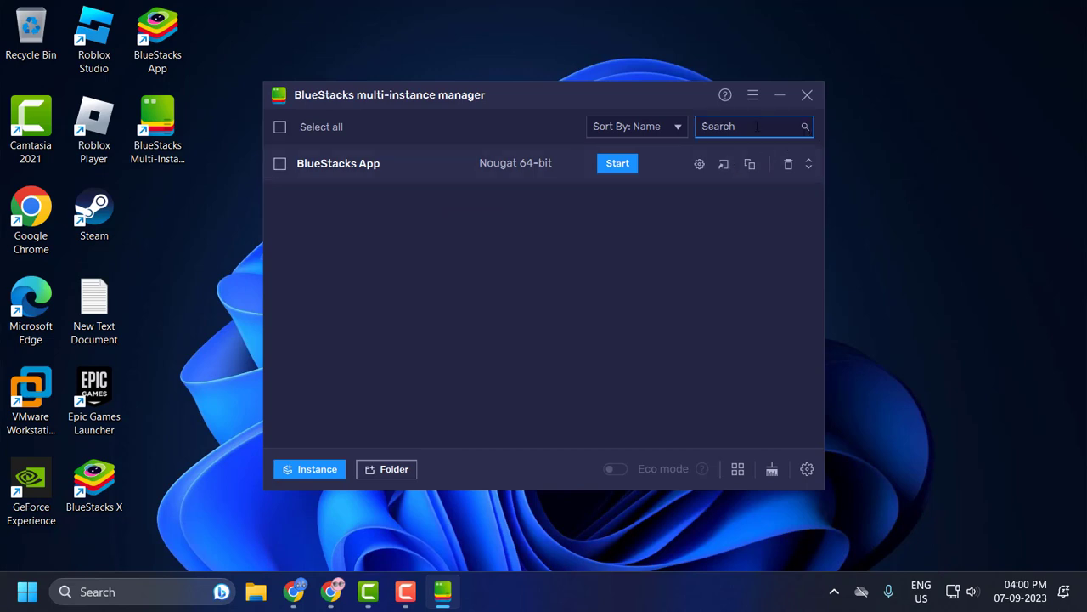
left_click(808, 96)
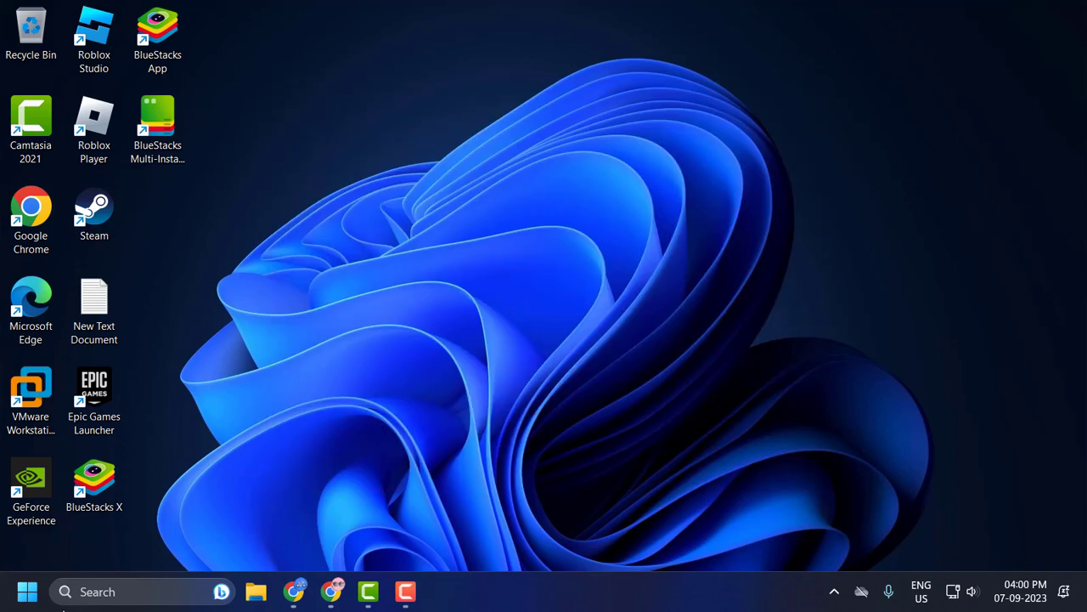
Step: Search Windows for the Graphics settings and open that page
left_click(101, 590)
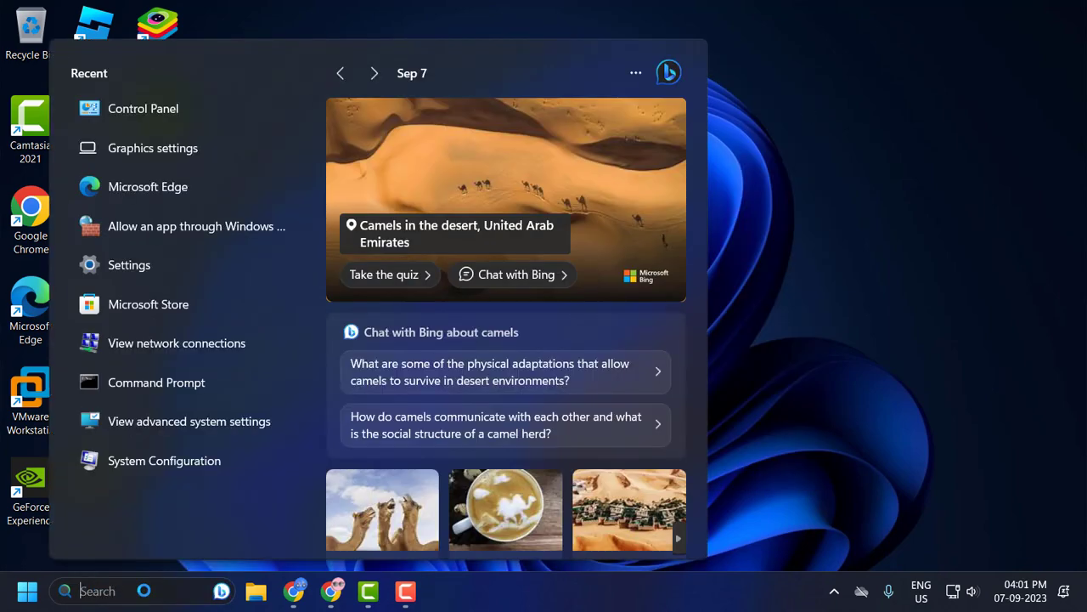
type("gra")
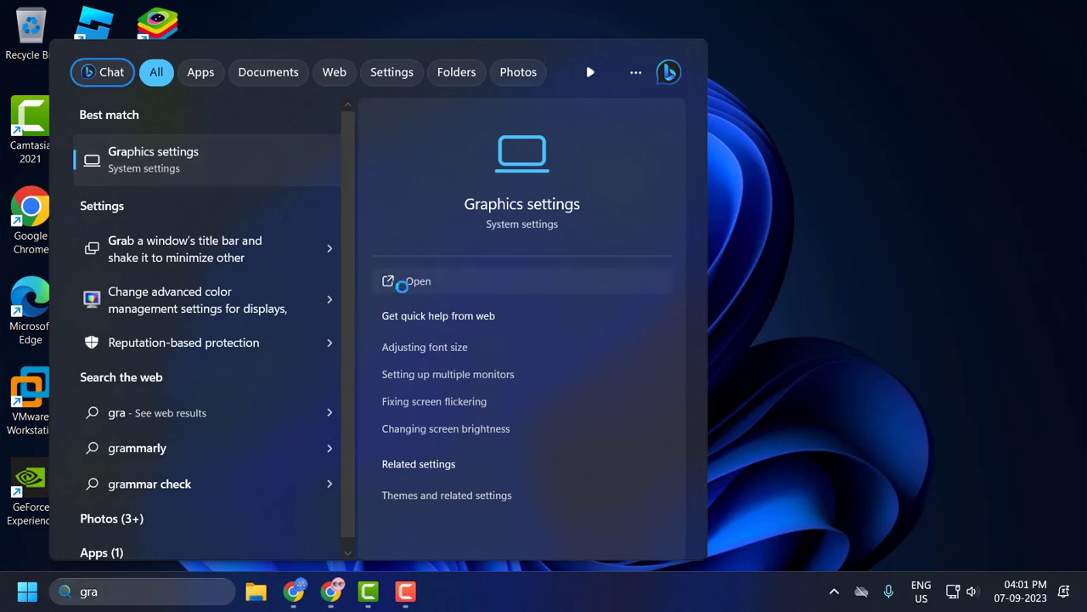
left_click(391, 281)
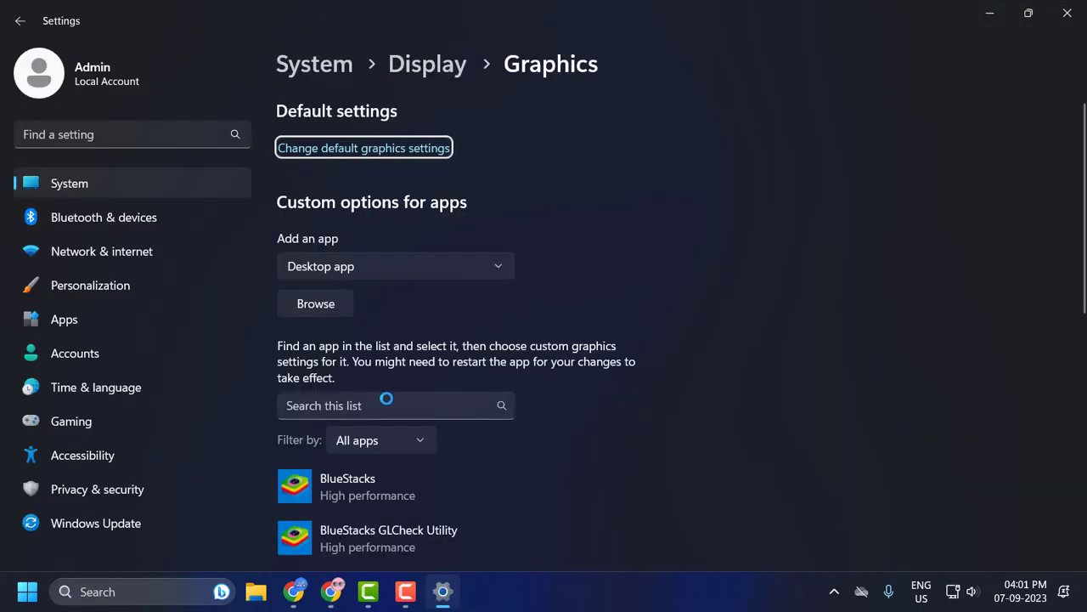
scroll(388, 399, "down", 1)
scroll(400, 432, "up", 1)
left_click(305, 308)
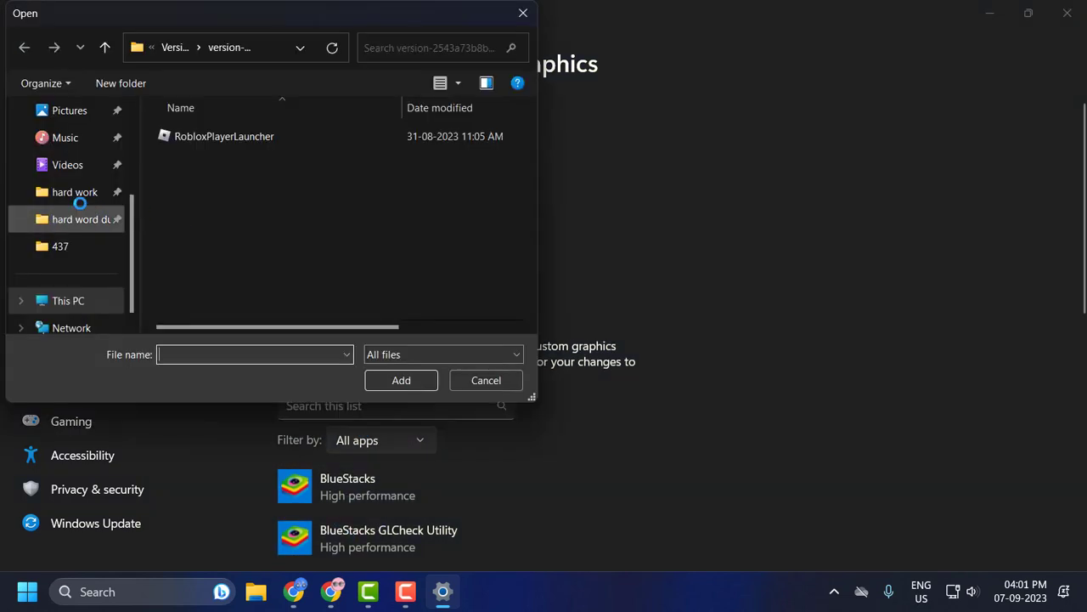
scroll(73, 221, "up", 2)
scroll(65, 252, "up", 1)
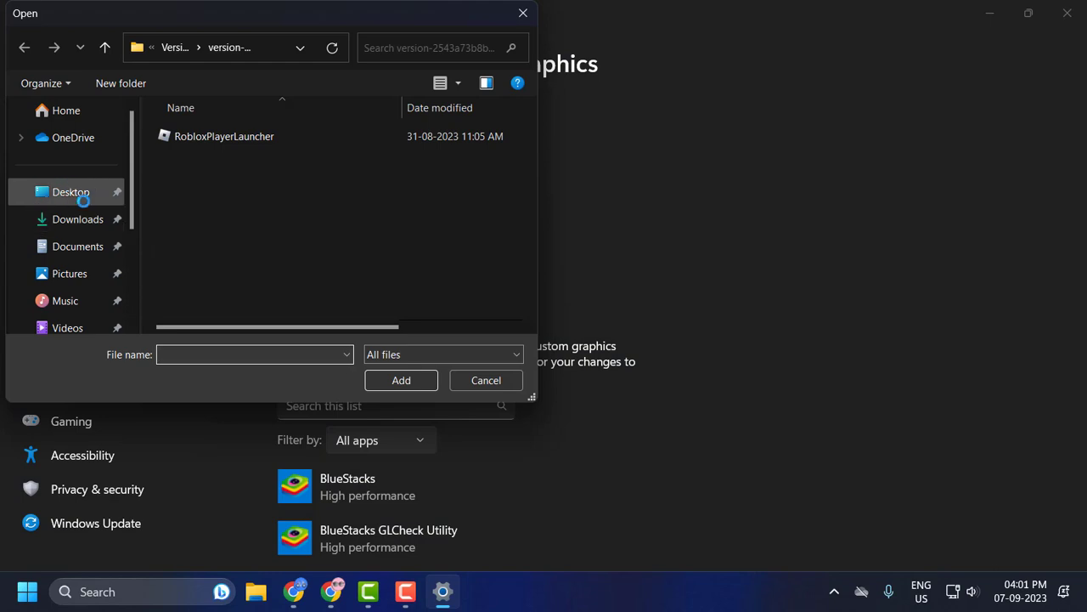
left_click(38, 193)
left_click(196, 142)
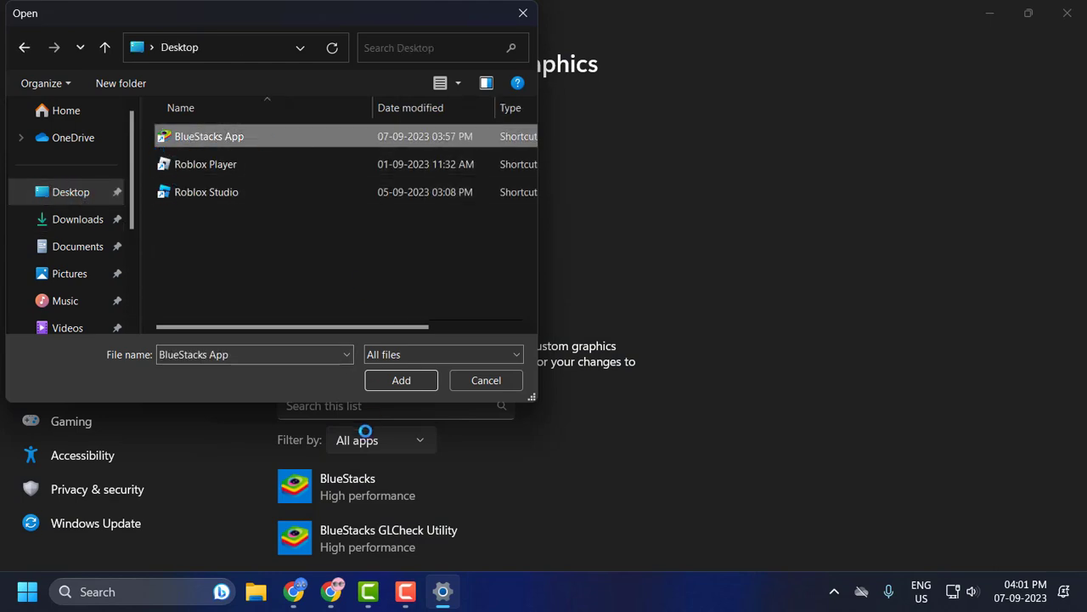
left_click(487, 380)
Step: Save High performance as the graphics preference for BlueStacks in the custom app list and close Windows Settings
scroll(365, 315, "down", 1)
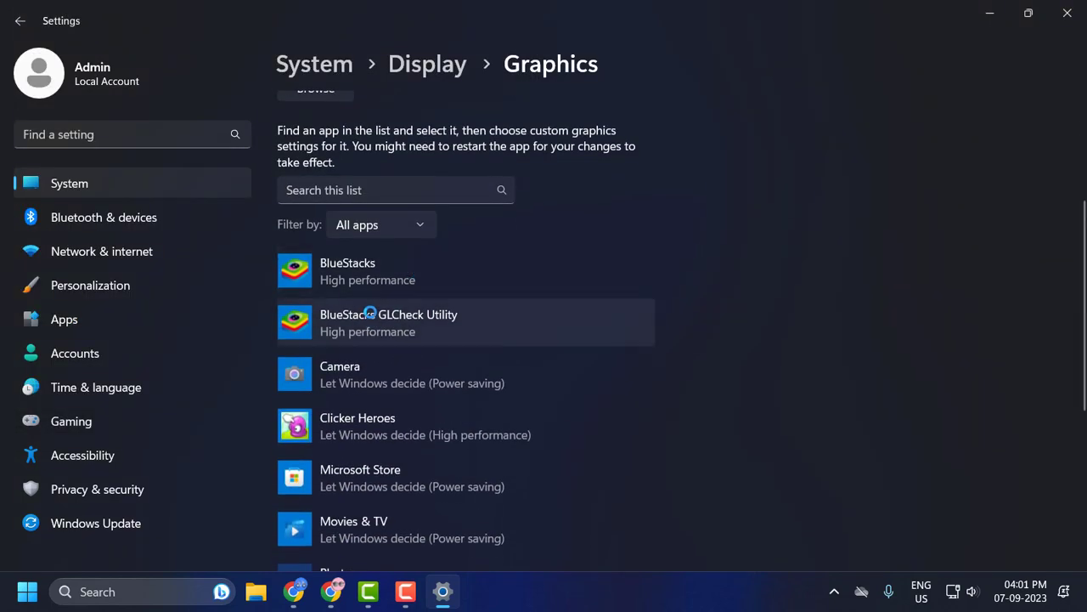
left_click(354, 279)
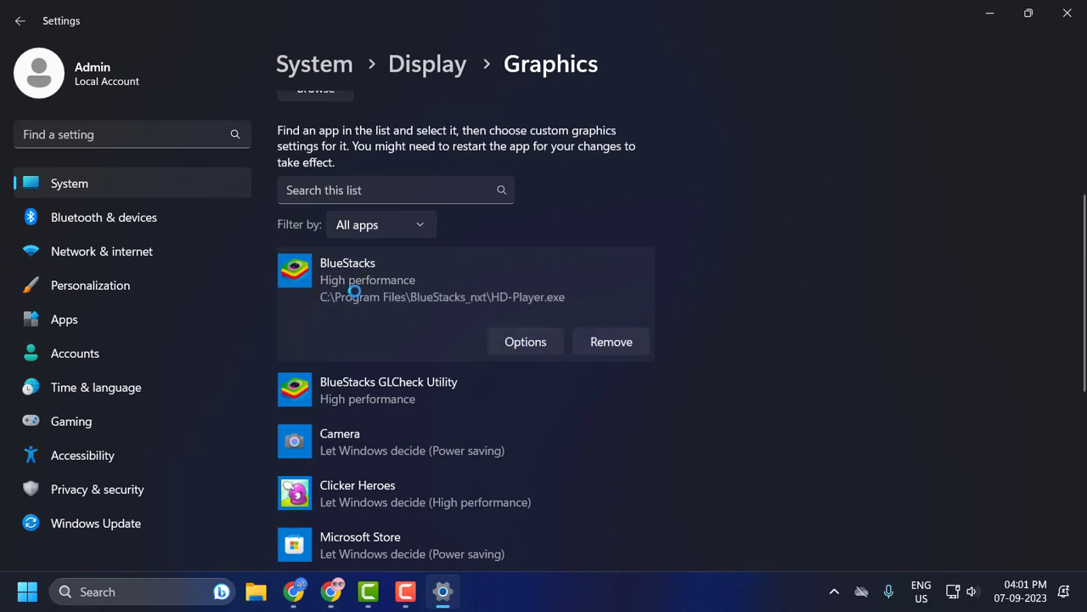
left_click(533, 341)
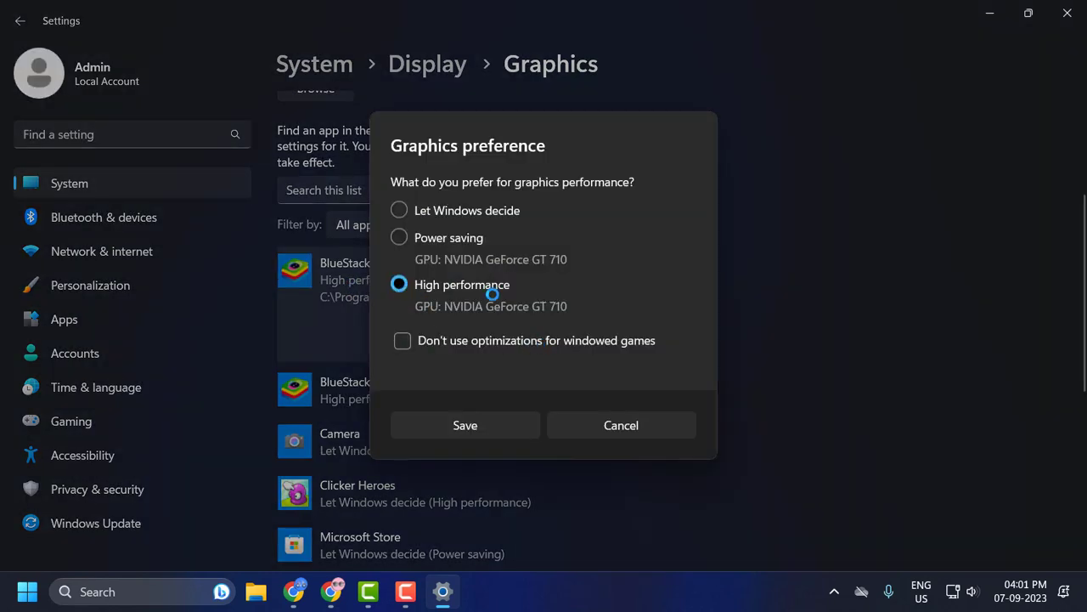
left_click(513, 431)
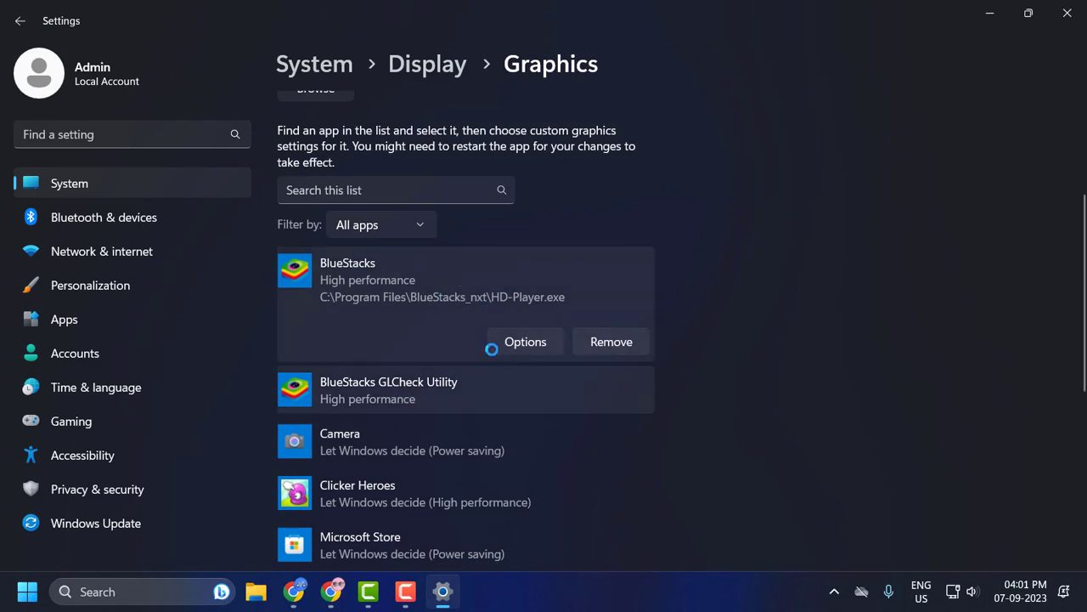
left_click(1067, 12)
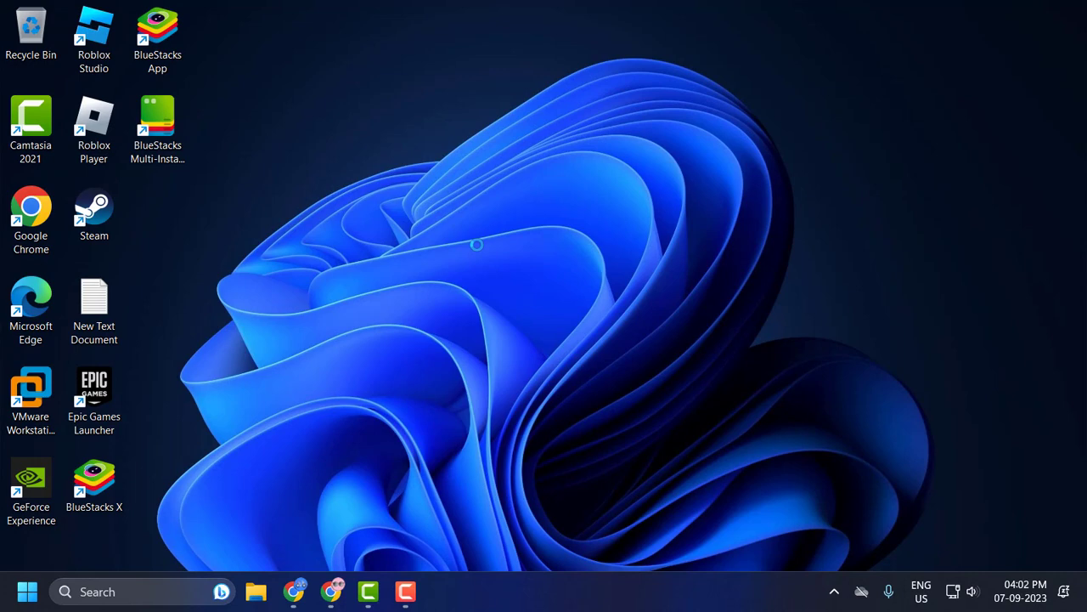
Step: Open the compatibility properties of the BlueStacks App desktop shortcut and enable running the program as an administrator
right_click(169, 50)
left_click(259, 297)
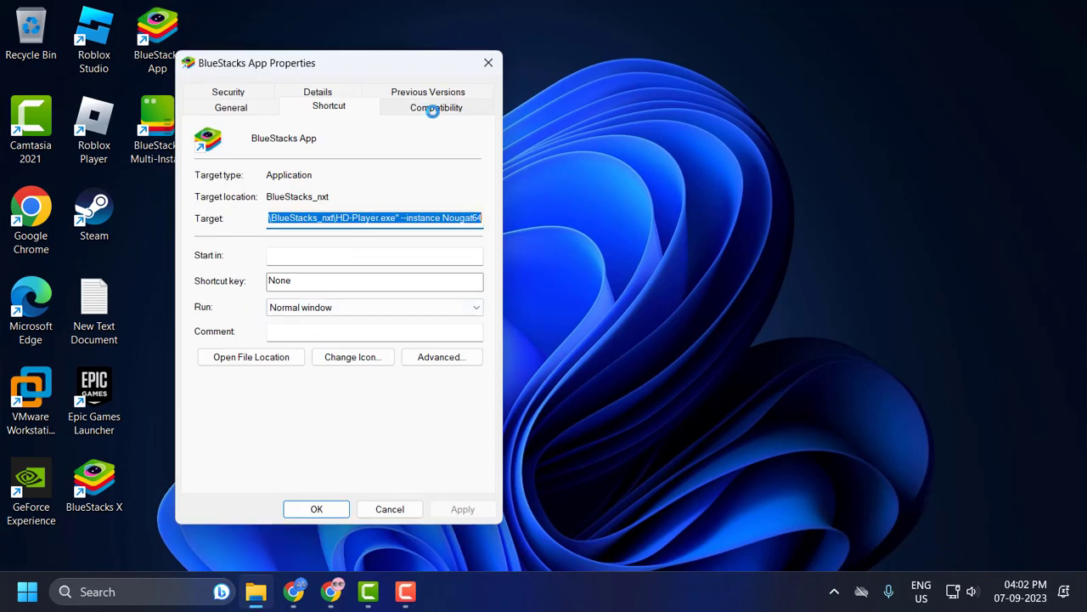
left_click(434, 108)
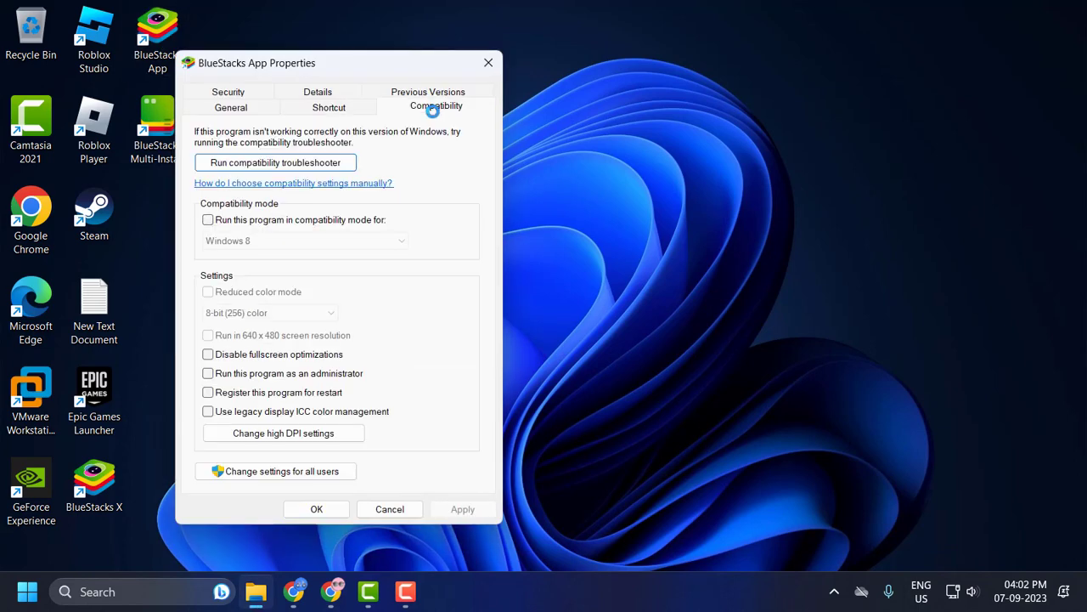
left_click(208, 374)
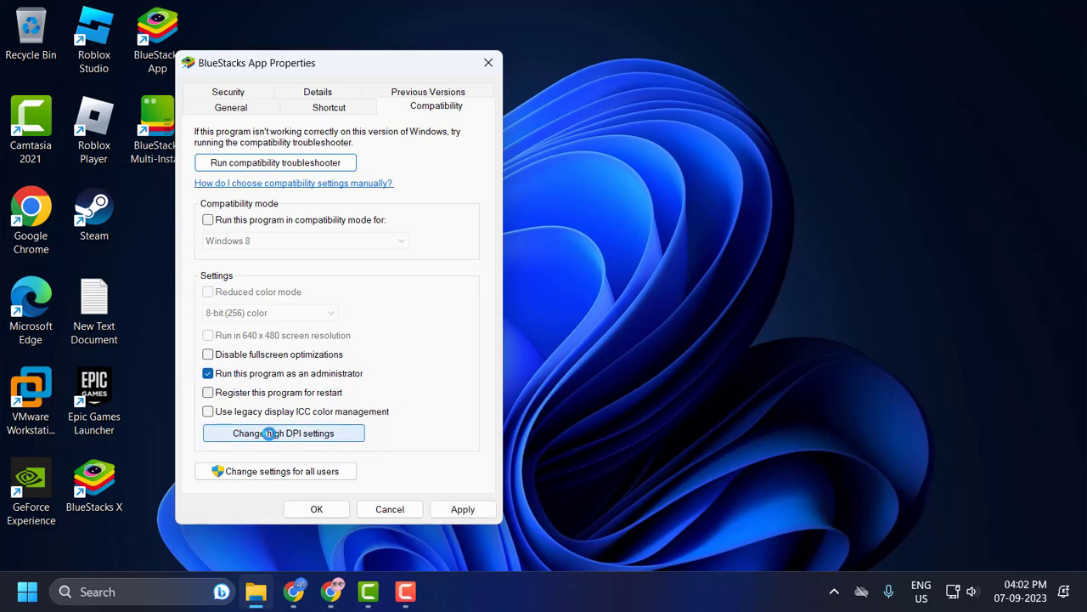
Step: Override the program's high DPI scaling behavior with scaling performed by Application, then apply the compatibility changes and close the shortcut's properties
left_click(291, 434)
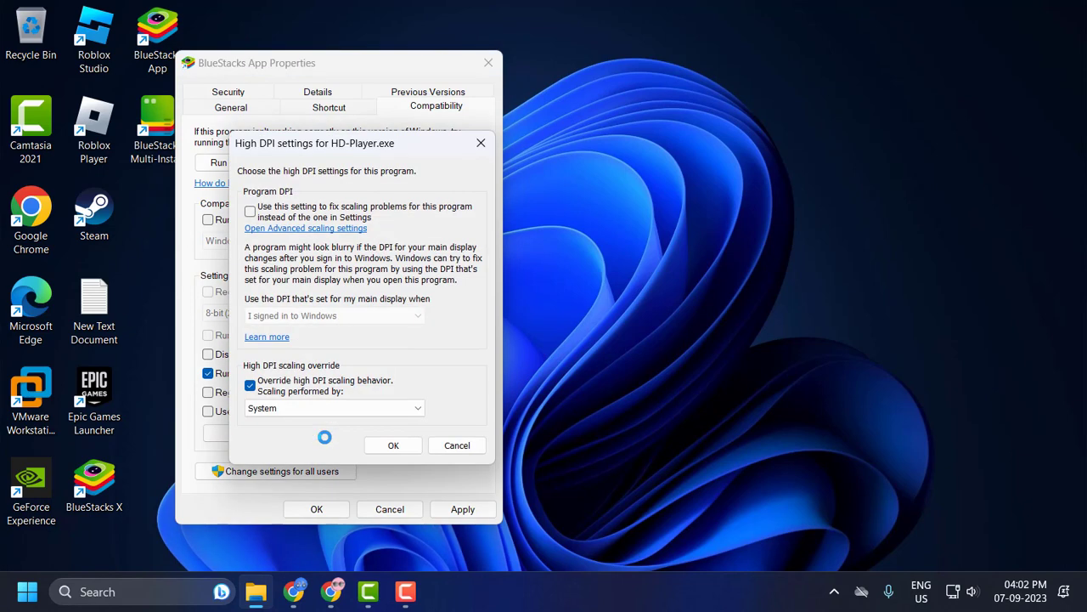
left_click(251, 385)
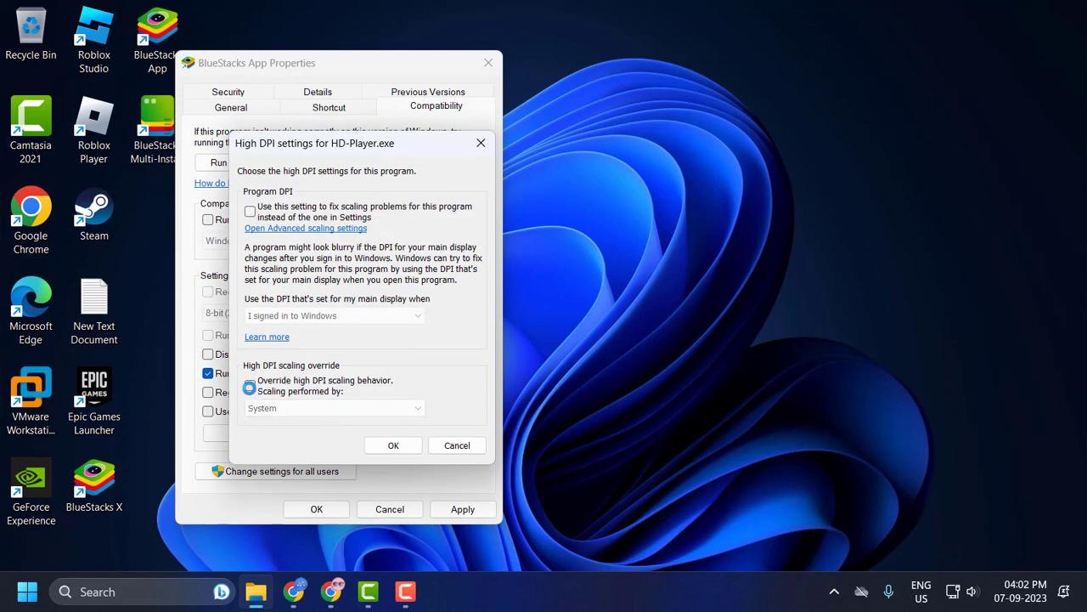
left_click(251, 386)
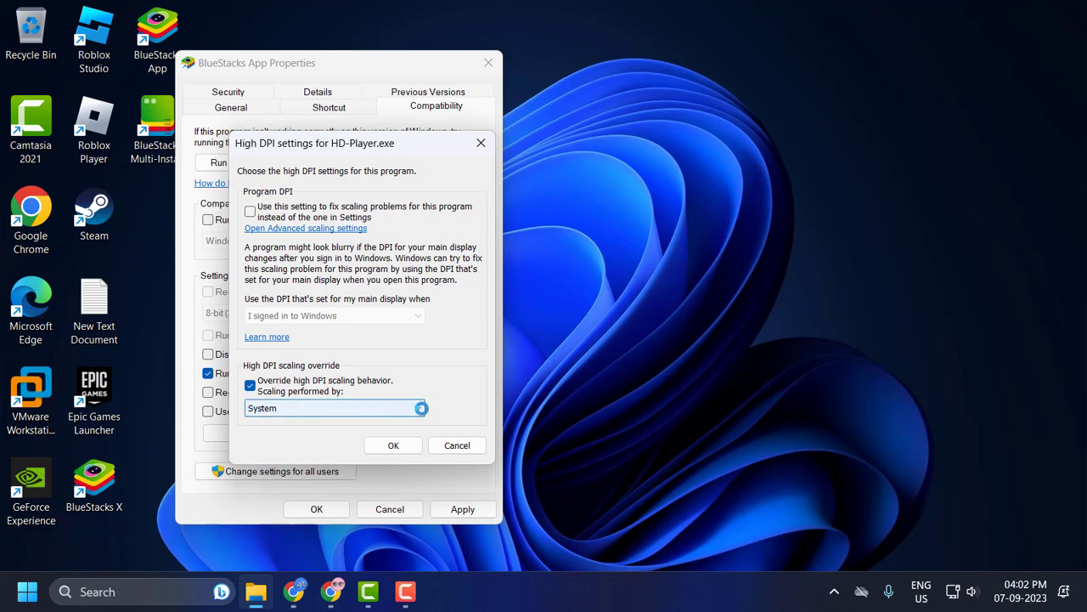
left_click(418, 408)
left_click(285, 422)
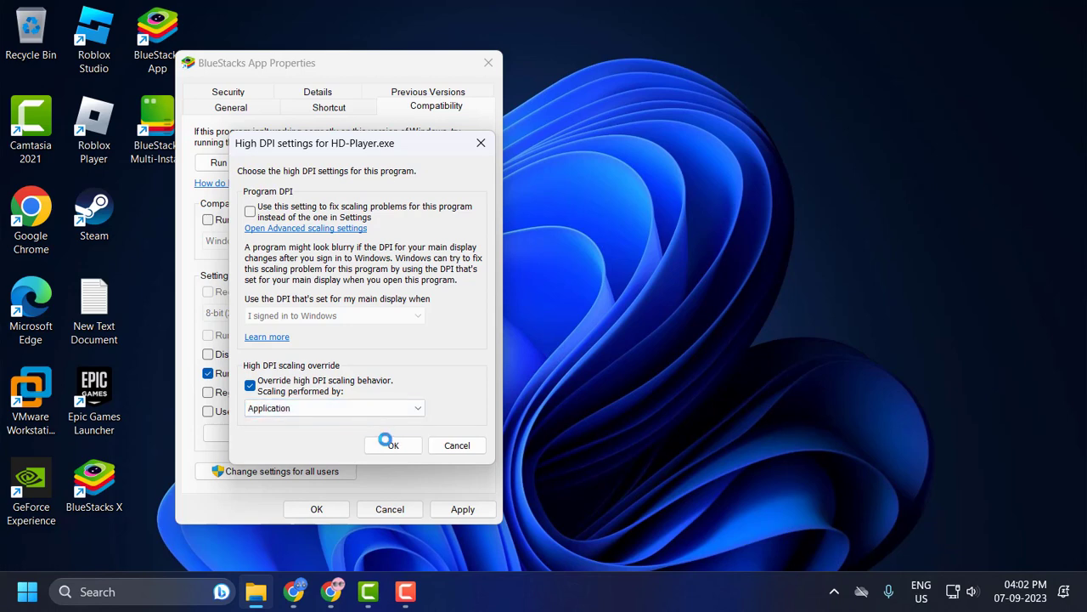
left_click(383, 444)
left_click(447, 509)
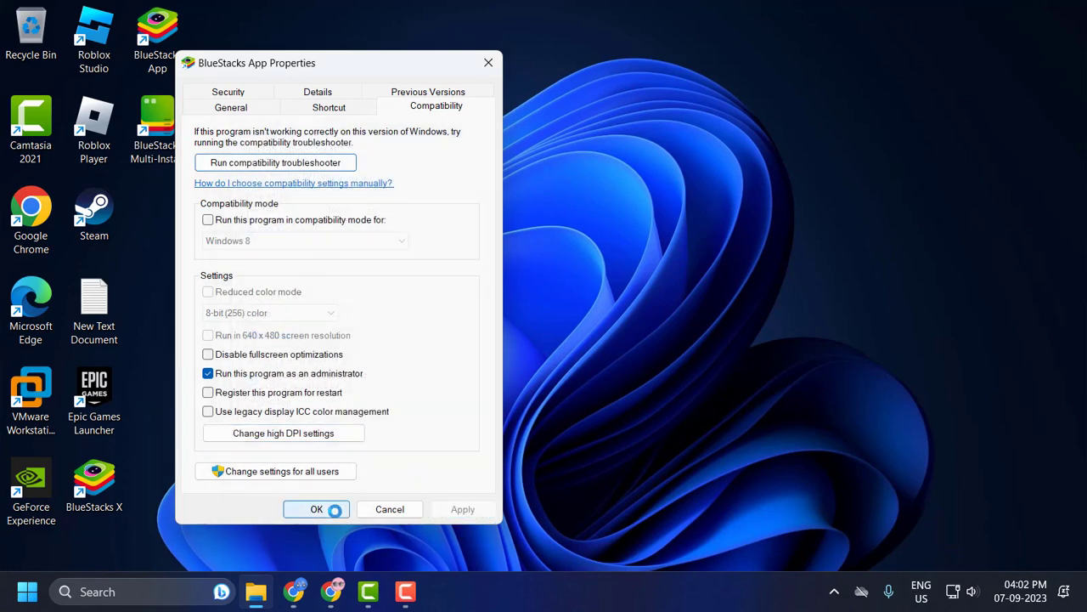
left_click(335, 510)
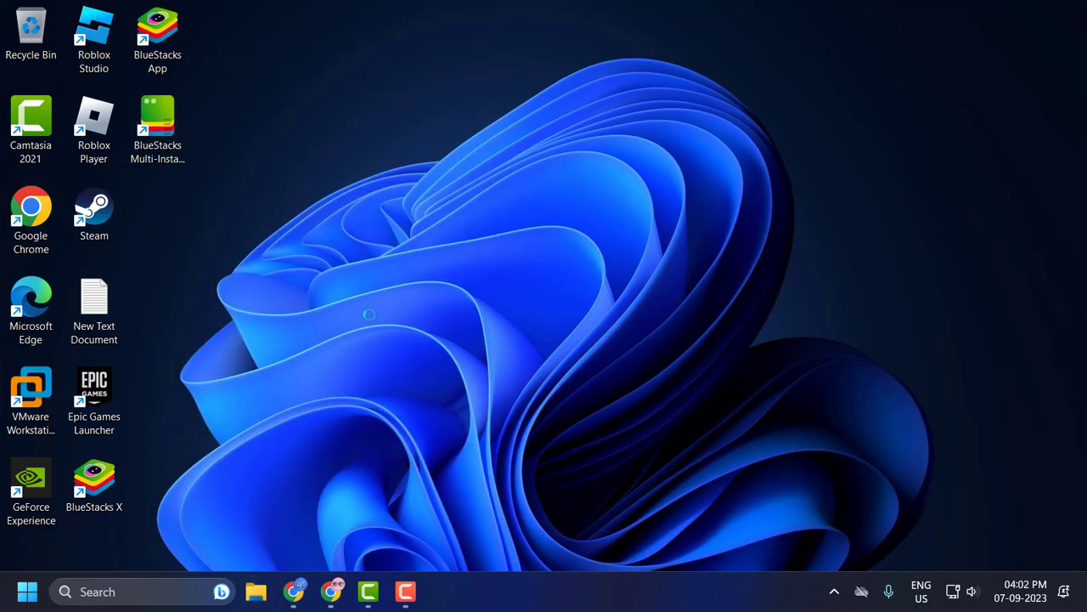